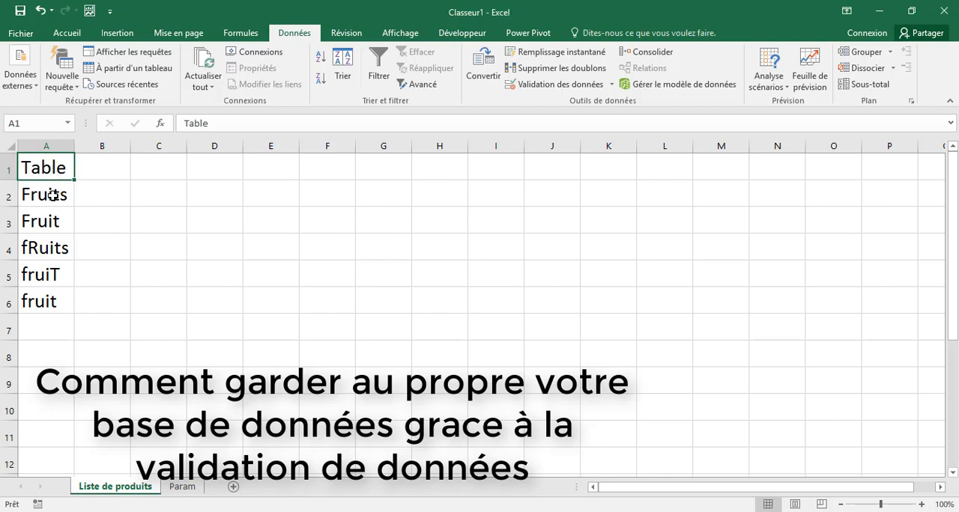
# Step: Turn on filtering for the Table column starting at A1 and examine the values offered in its filter list
pyautogui.moveTo(49, 196); pyautogui.dragTo(60, 304)
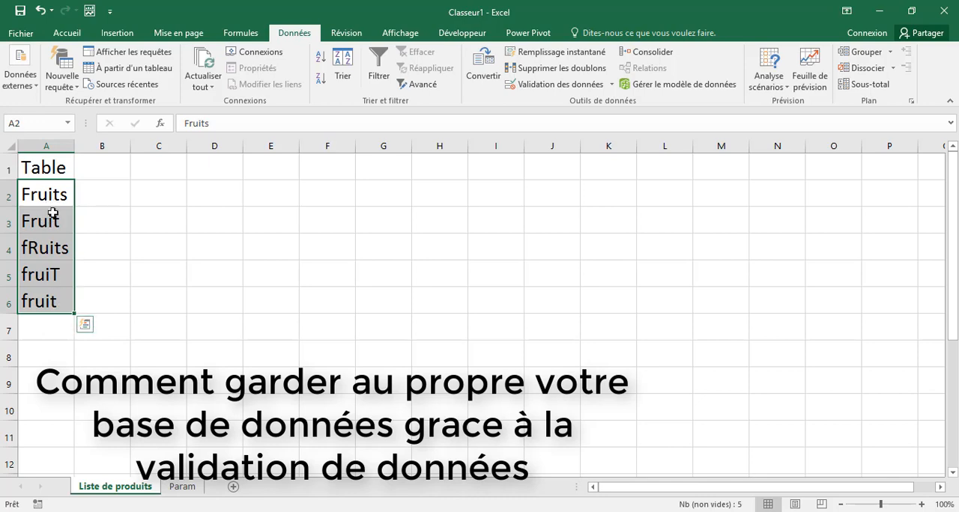
pyautogui.click(54, 168)
pyautogui.click(379, 66)
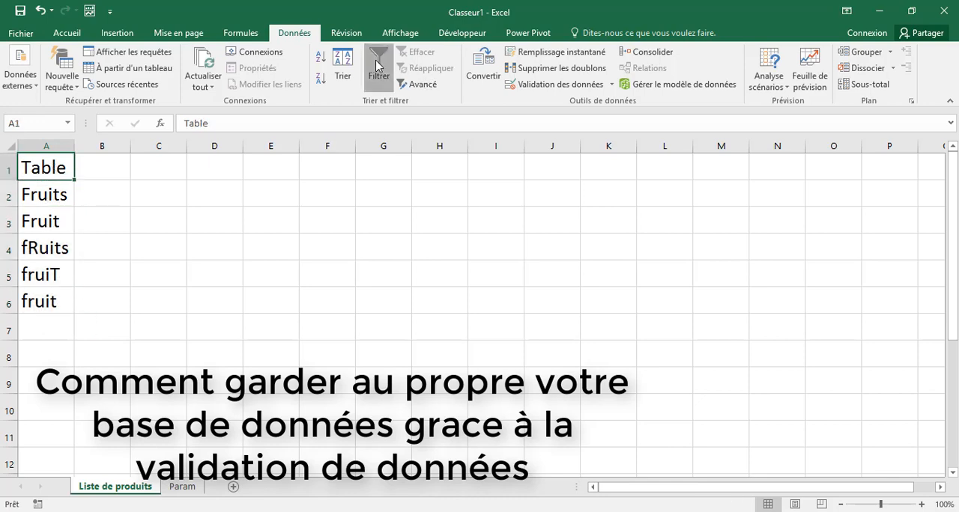
pyautogui.click(67, 174)
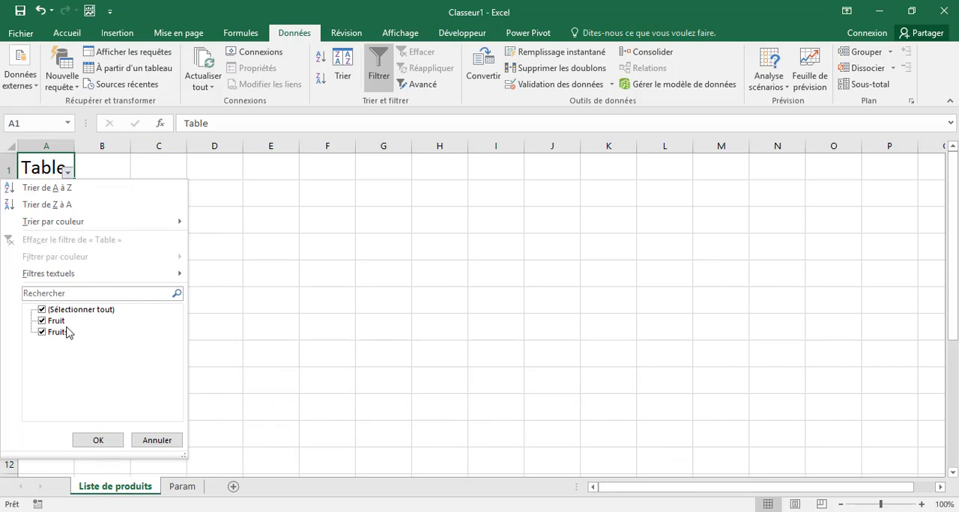
pyautogui.click(100, 441)
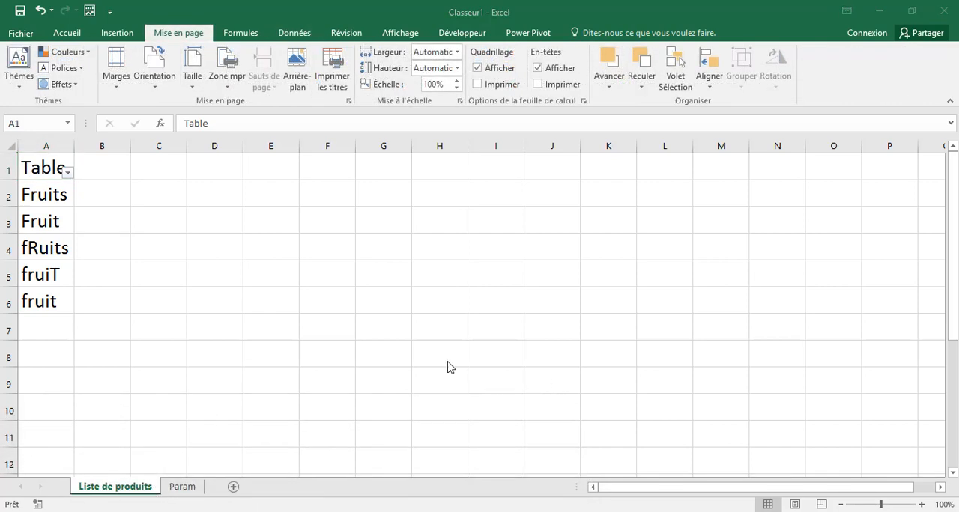
# Step: Convert the product list B1:B6 on the Param sheet into a table with headers
pyautogui.click(69, 33)
pyautogui.click(69, 35)
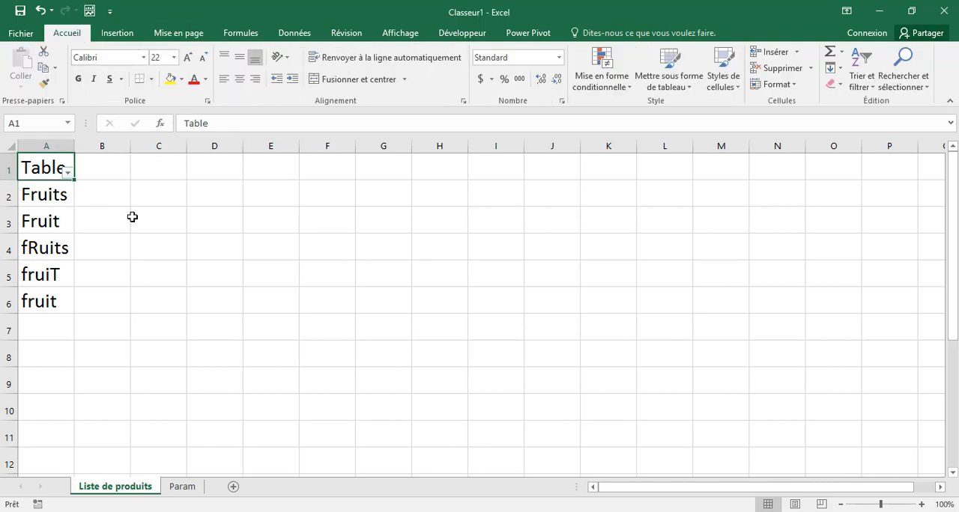
pyautogui.click(183, 488)
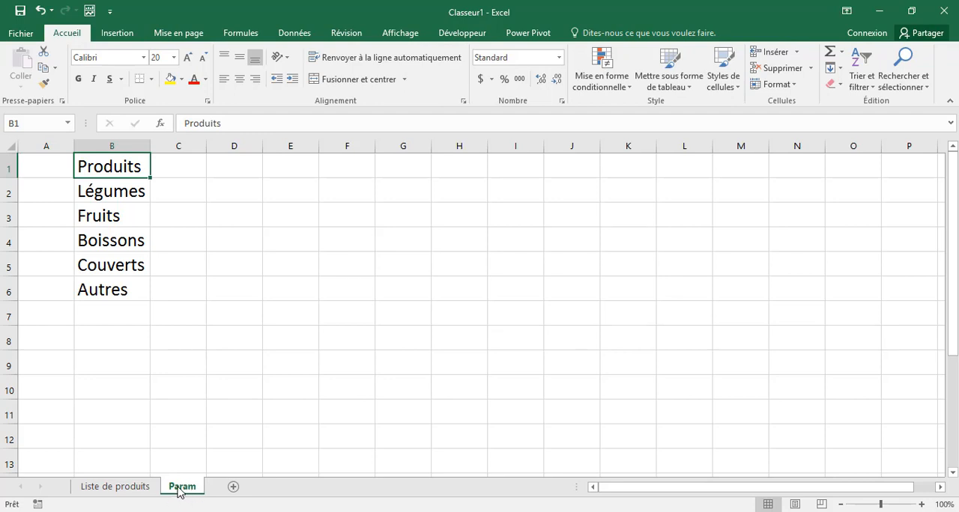
pyautogui.click(117, 191)
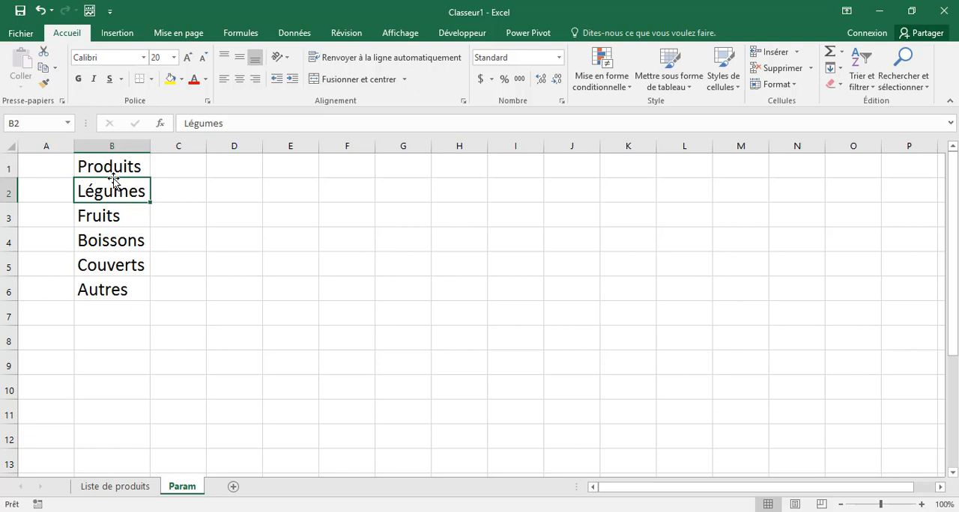
pyautogui.hotkey('ctrl', 't')
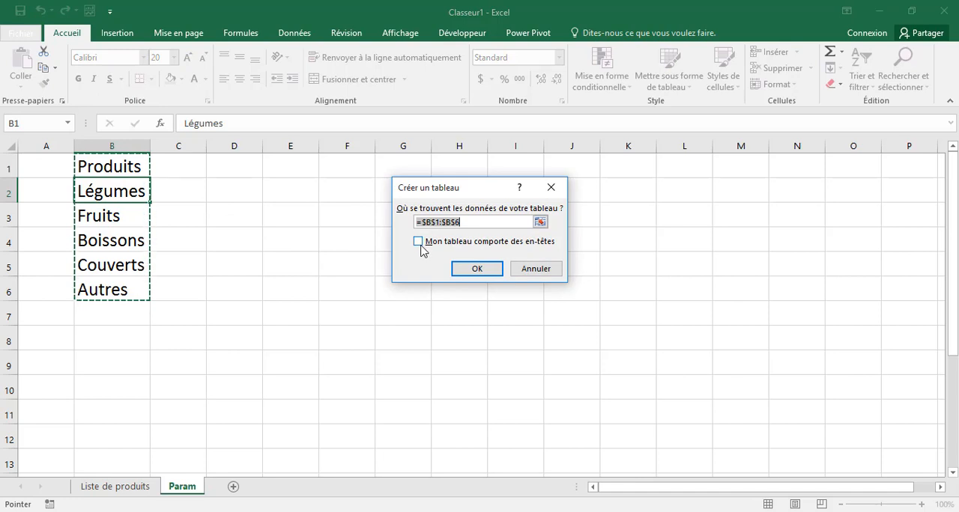
pyautogui.click(419, 246)
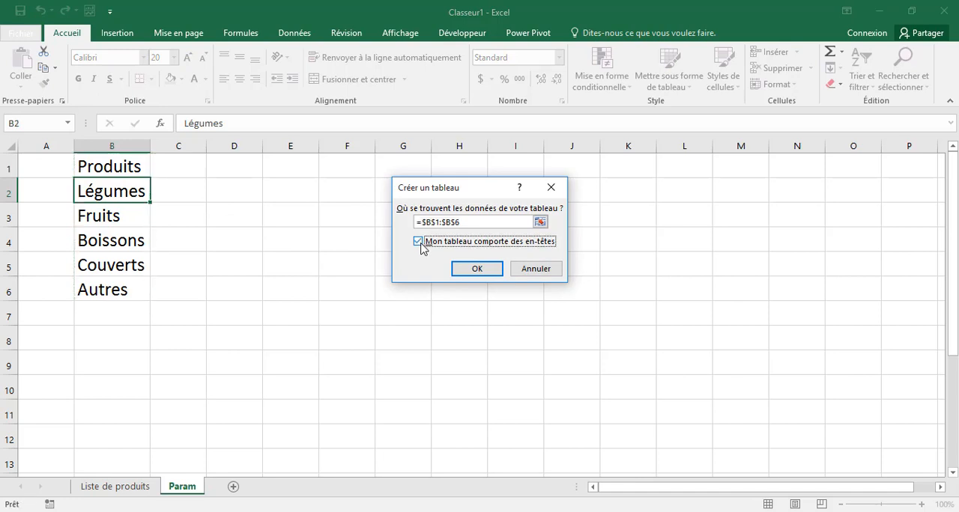
pyautogui.click(477, 270)
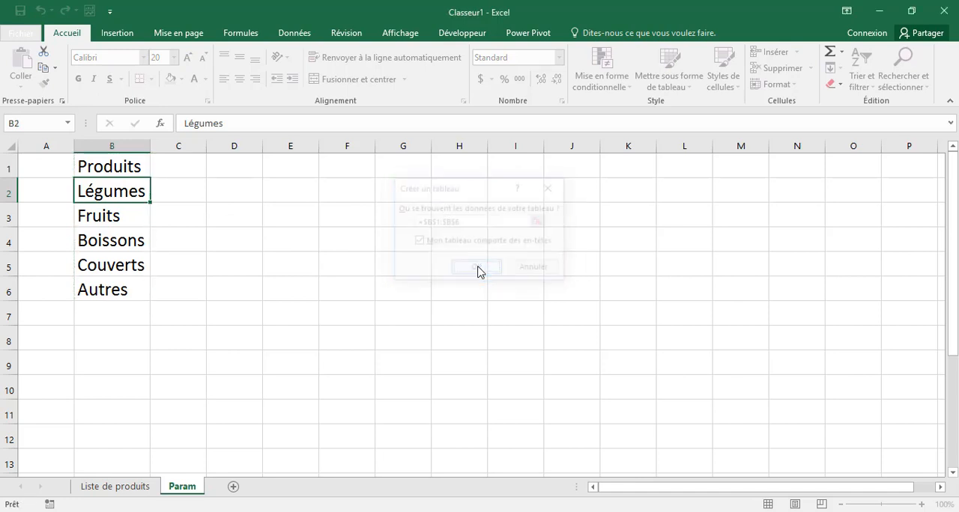
# Step: Examine the filter values of the Produits table on the Param sheet
pyautogui.click(160, 171)
pyautogui.click(149, 171)
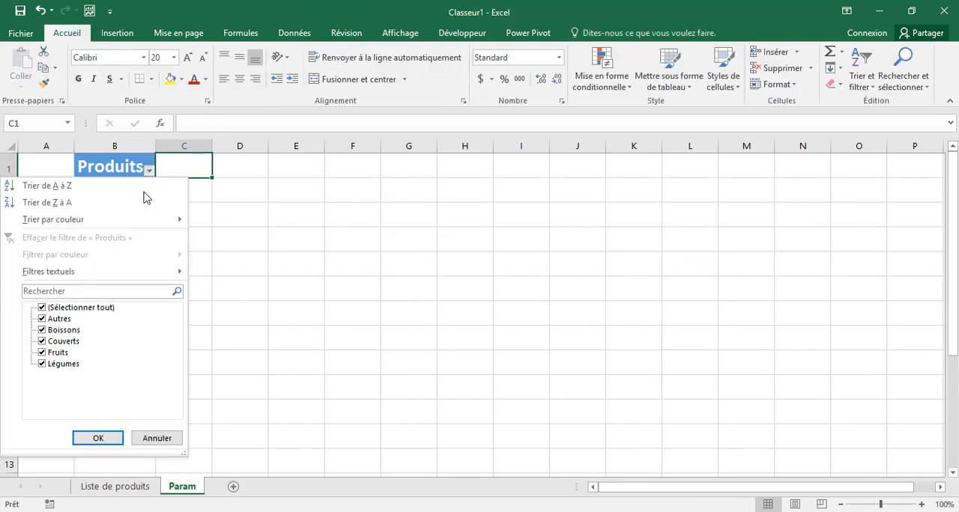
pyautogui.click(258, 203)
pyautogui.click(132, 169)
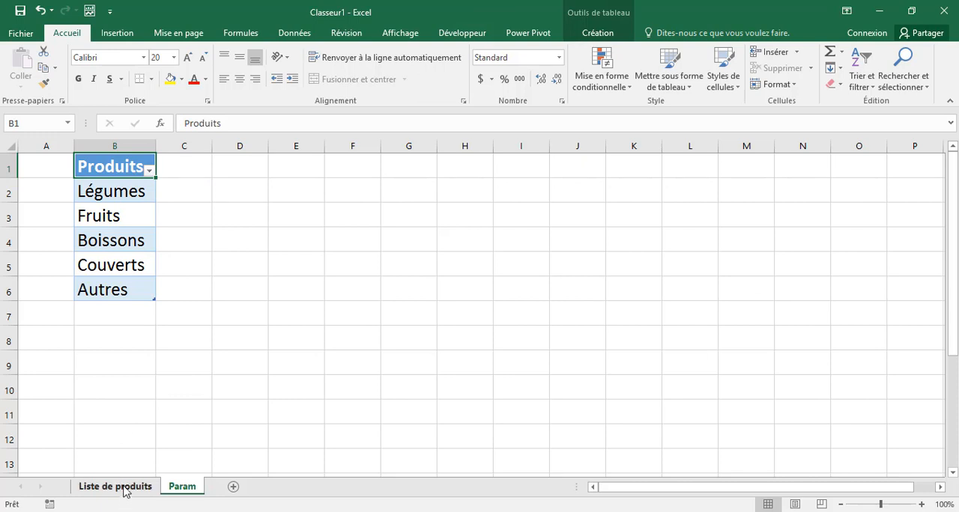
# Step: Enter the headers Produits and Nombre in F1 and G1 of the Liste de produits sheet and autofit both columns
pyautogui.click(128, 487)
pyautogui.click(333, 168)
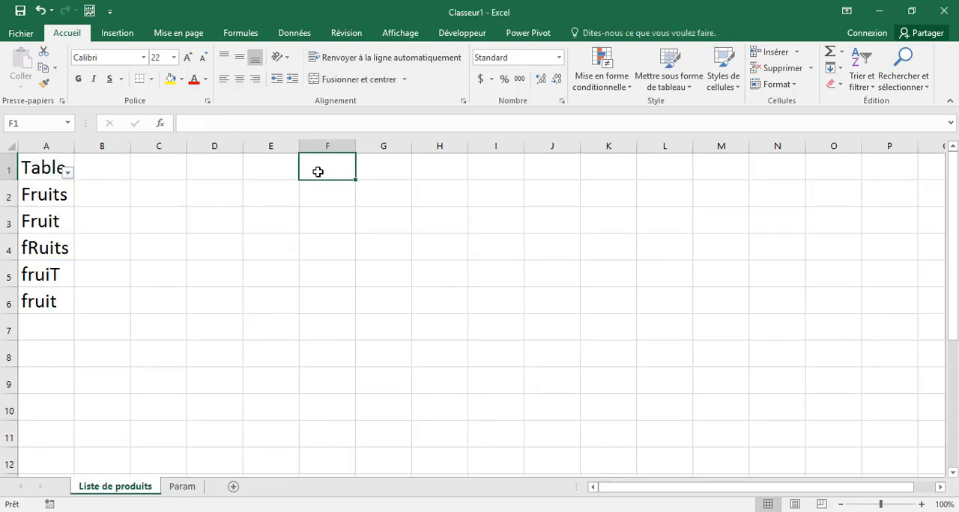
pyautogui.write('Pro')
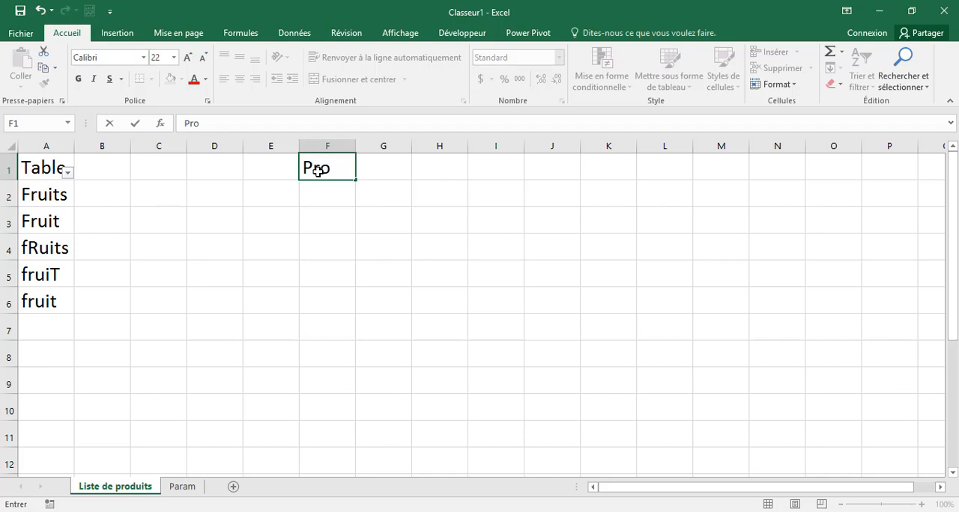
pyautogui.write('duits')
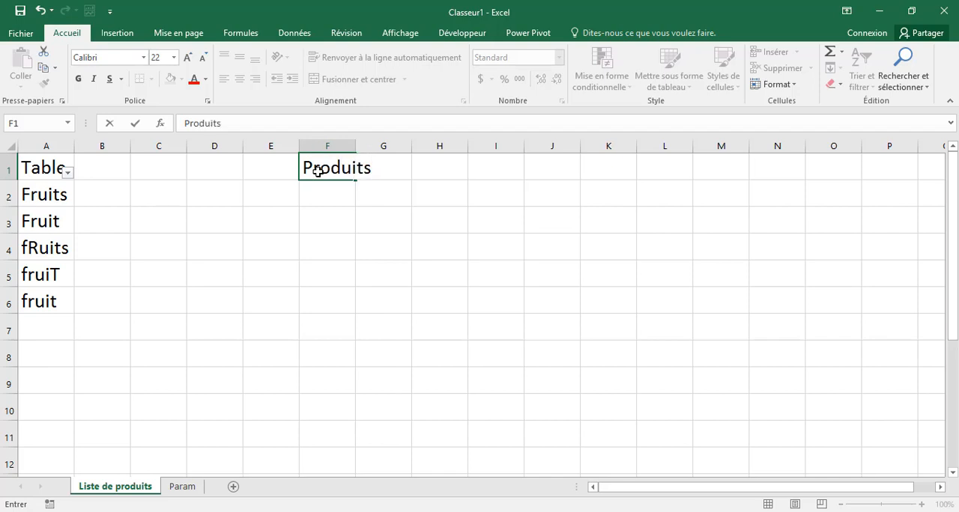
pyautogui.press('Tab')
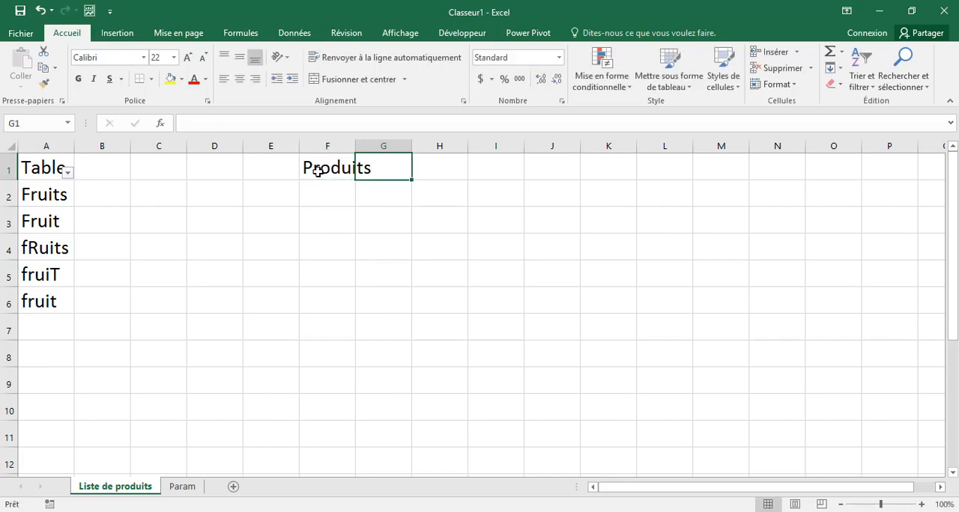
pyautogui.write('Nom')
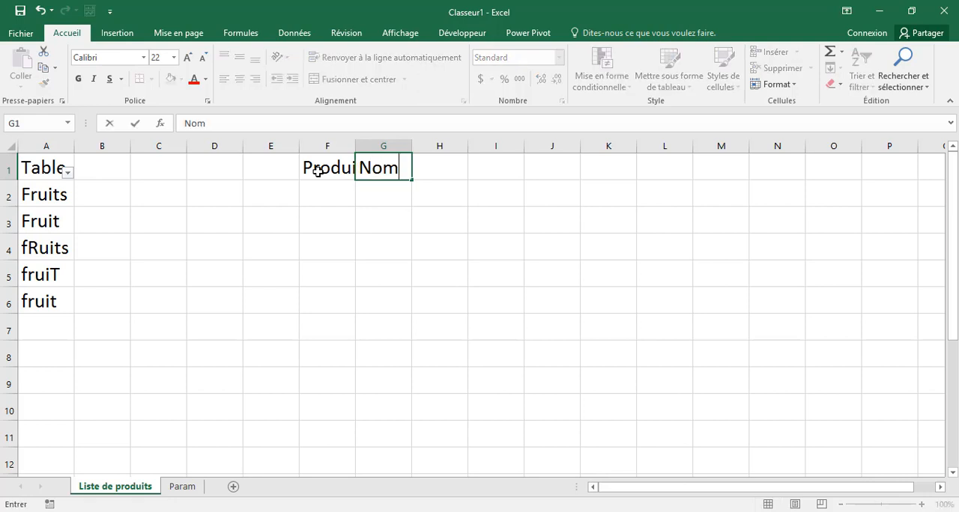
pyautogui.write('bre')
pyautogui.press('Return')
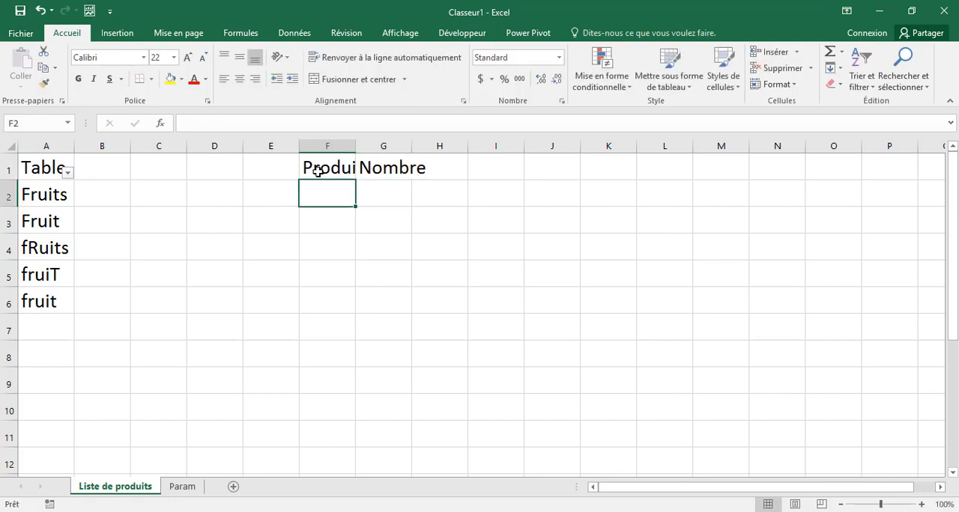
pyautogui.doubleClick(355, 146)
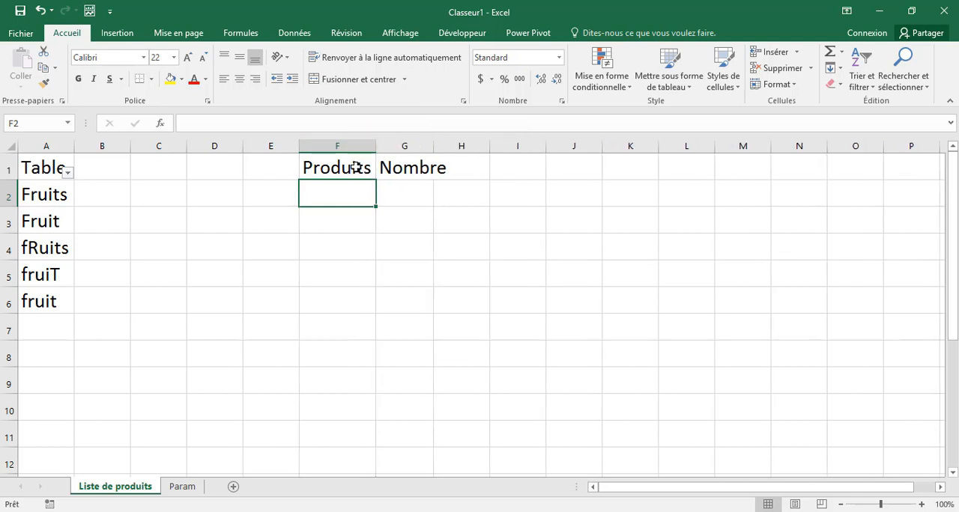
pyautogui.doubleClick(432, 146)
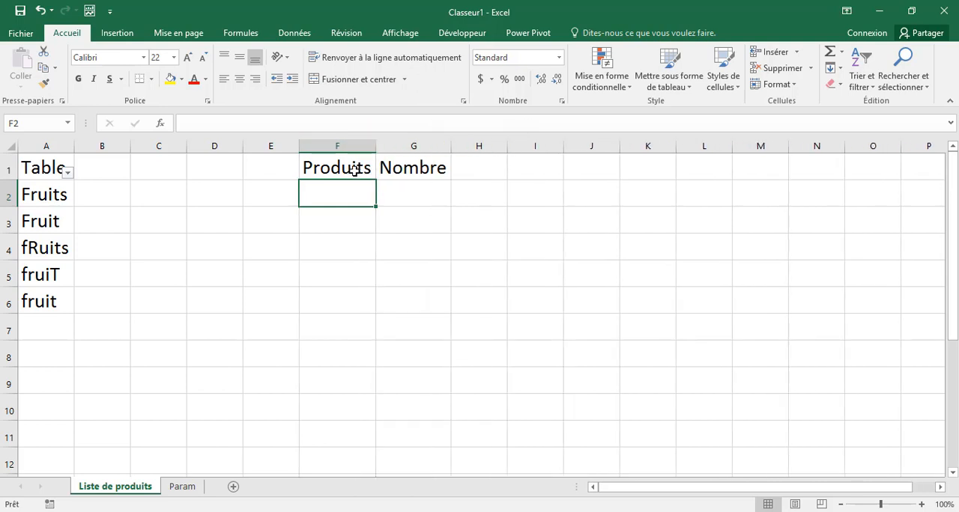
# Step: Convert the header cells F1:G1 into a table with headers
pyautogui.moveTo(343, 166); pyautogui.dragTo(433, 167)
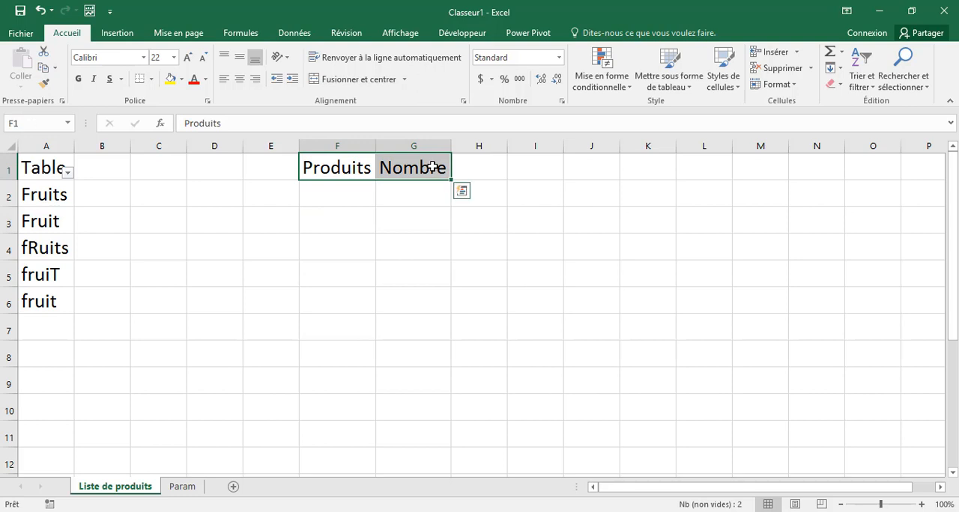
pyautogui.hotkey('ctrl', 'l')
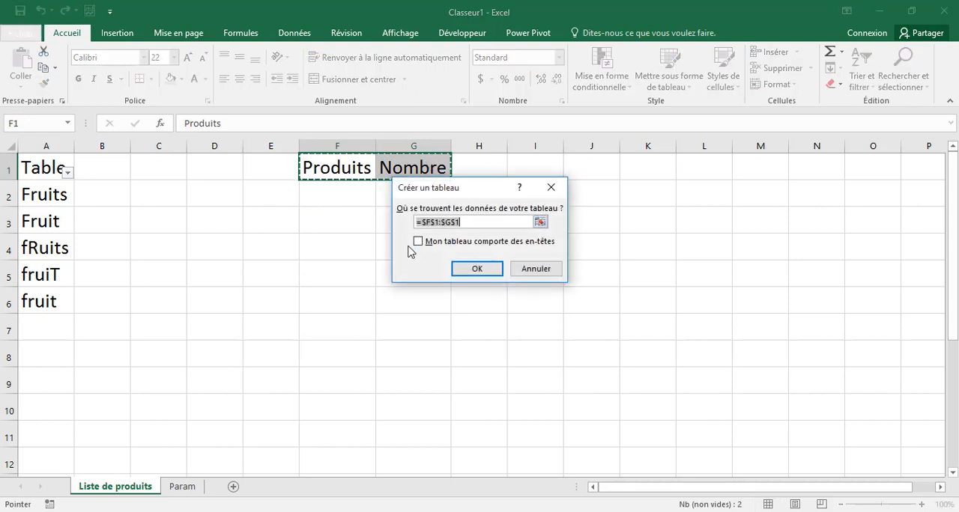
pyautogui.click(418, 242)
pyautogui.click(472, 272)
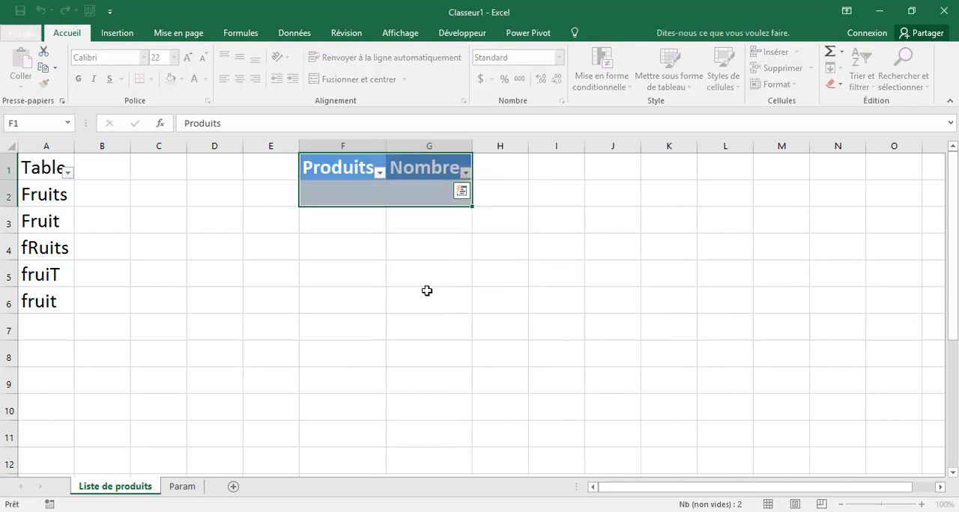
# Step: Set up a Liste data validation for cell F2 with the source =Param!$B$2:$B$6
pyautogui.click(367, 195)
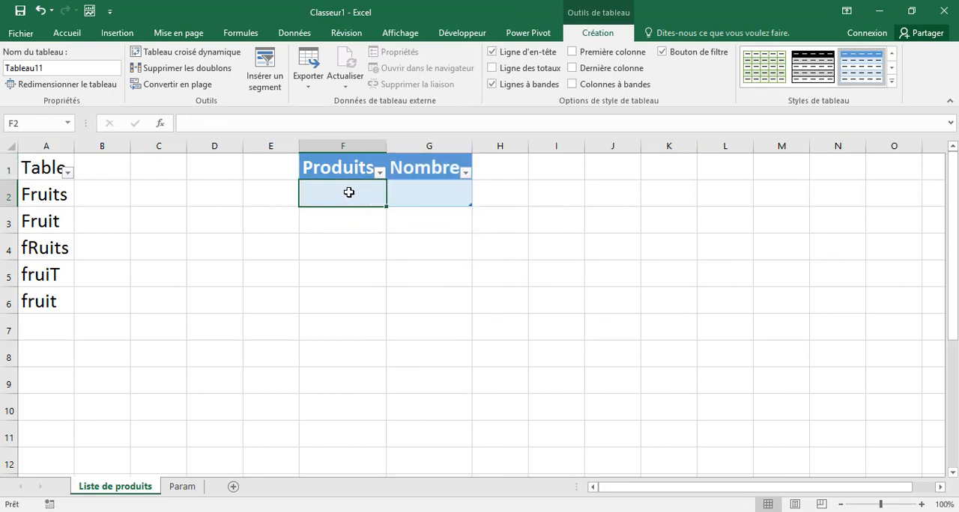
pyautogui.click(182, 487)
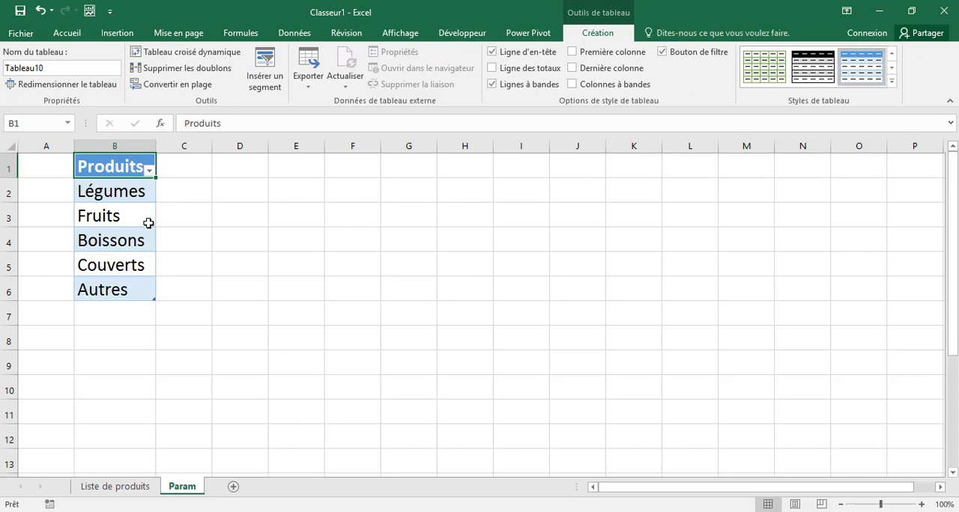
pyautogui.click(133, 487)
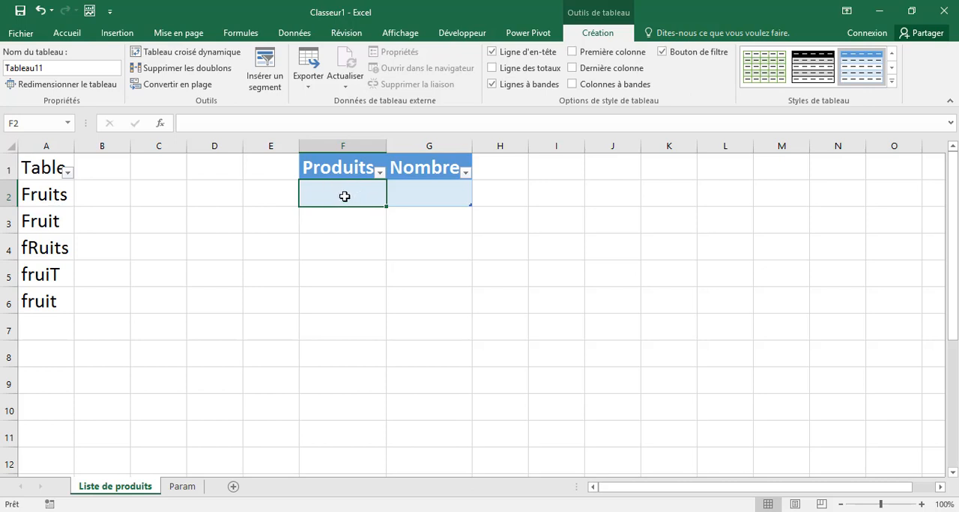
pyautogui.click(294, 36)
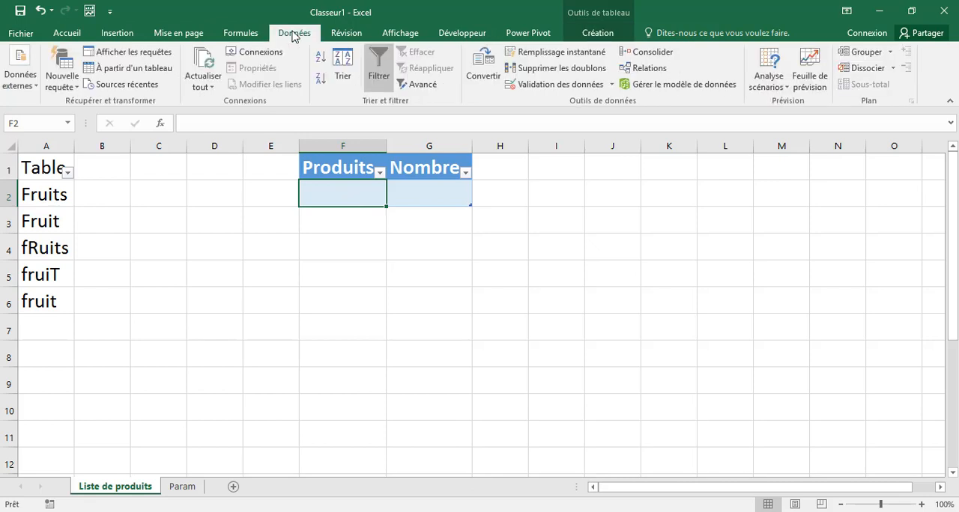
pyautogui.click(556, 84)
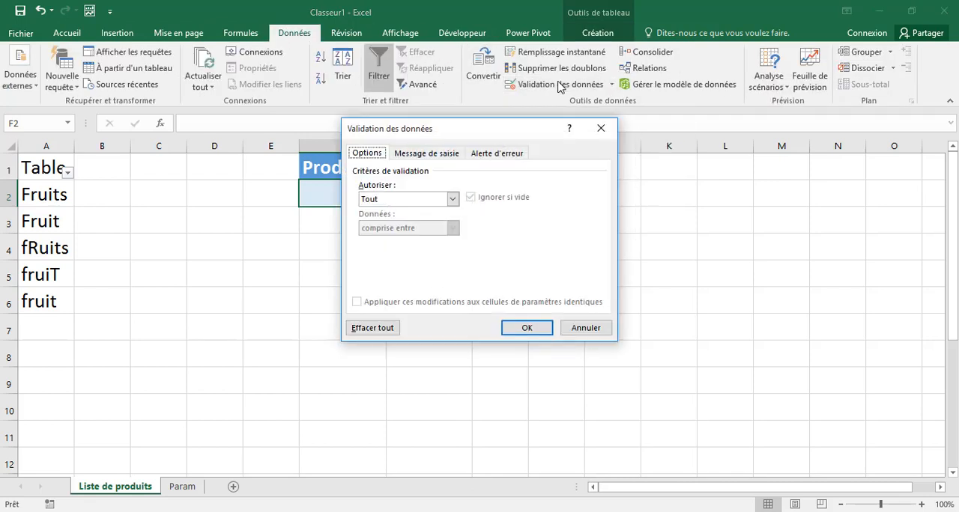
pyautogui.click(453, 199)
pyautogui.click(397, 239)
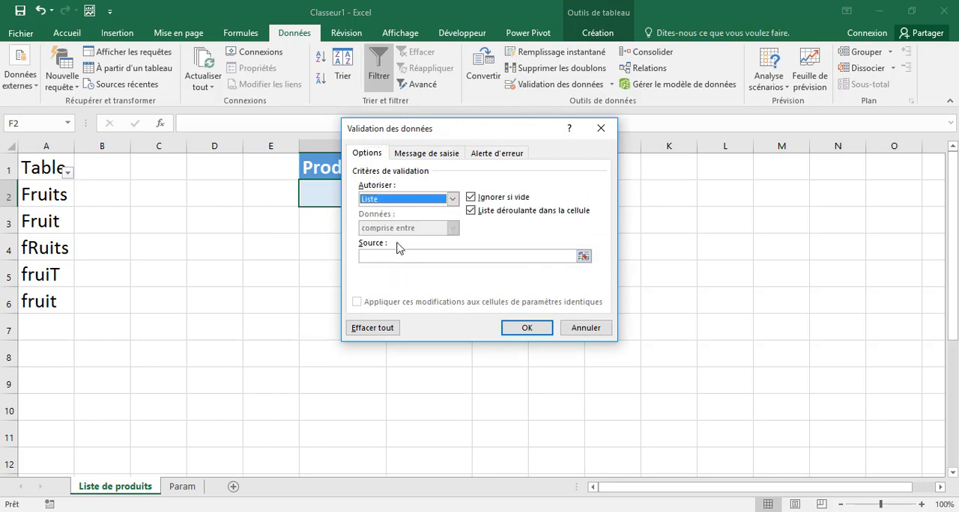
pyautogui.click(584, 257)
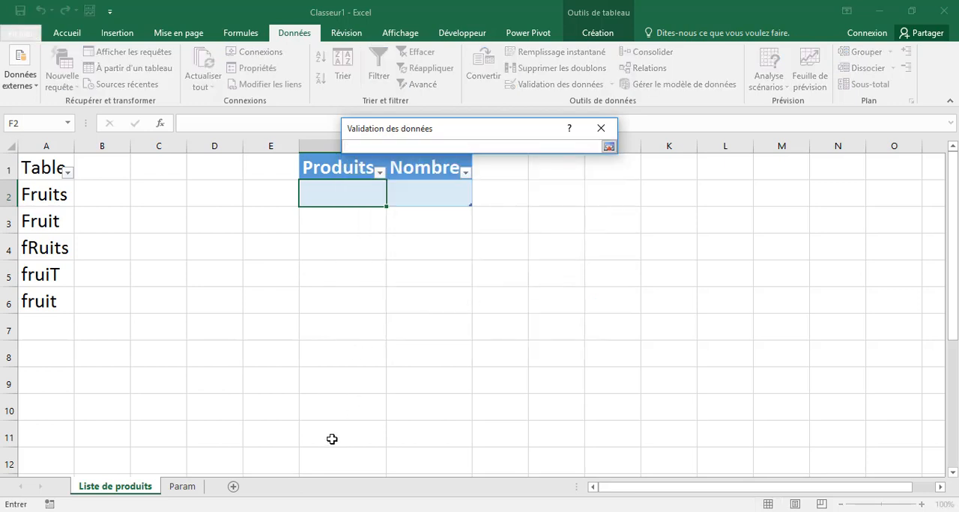
pyautogui.click(182, 487)
pyautogui.moveTo(119, 187); pyautogui.dragTo(119, 289)
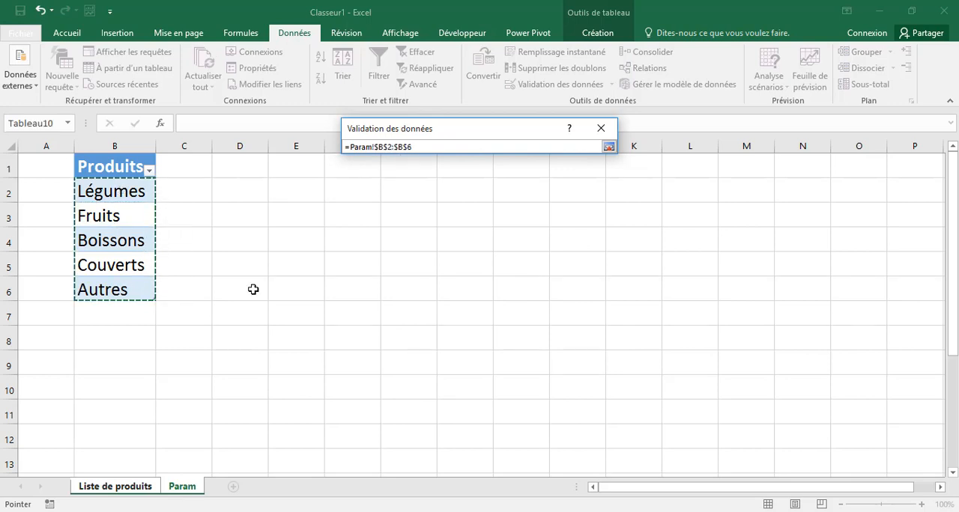
pyautogui.click(609, 148)
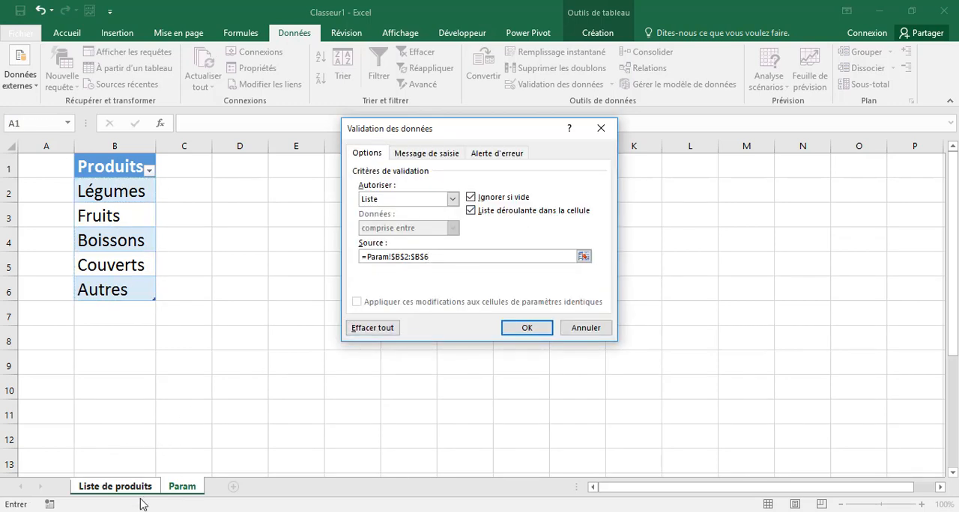
# Step: Give the validation an input message titled "Liste de produits dispo" with the text "Les produits disponibles en magazin"
pyautogui.click(427, 154)
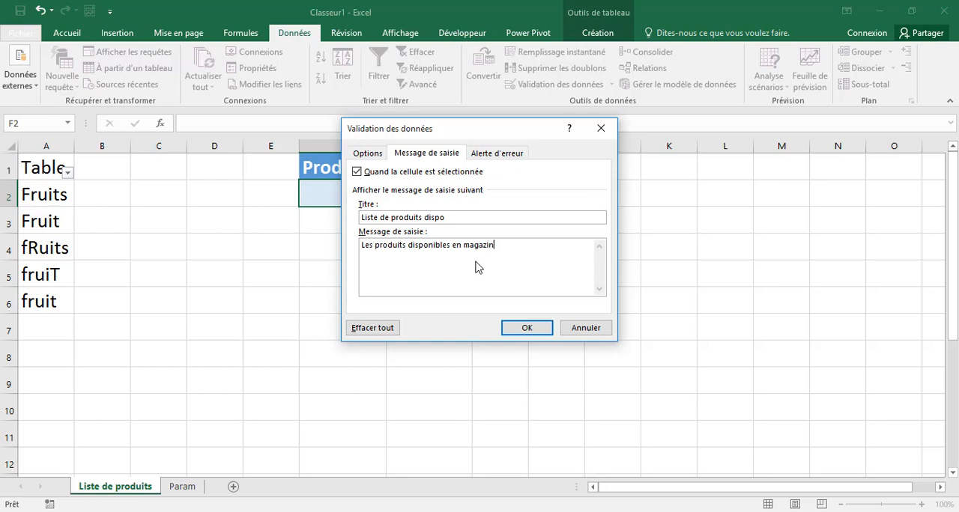
# Step: Add an Arrêt error alert titled "Action non autorisée" with the message "Vous ne pouvez pas introduire un autre produit." and apply the validation
pyautogui.click(496, 155)
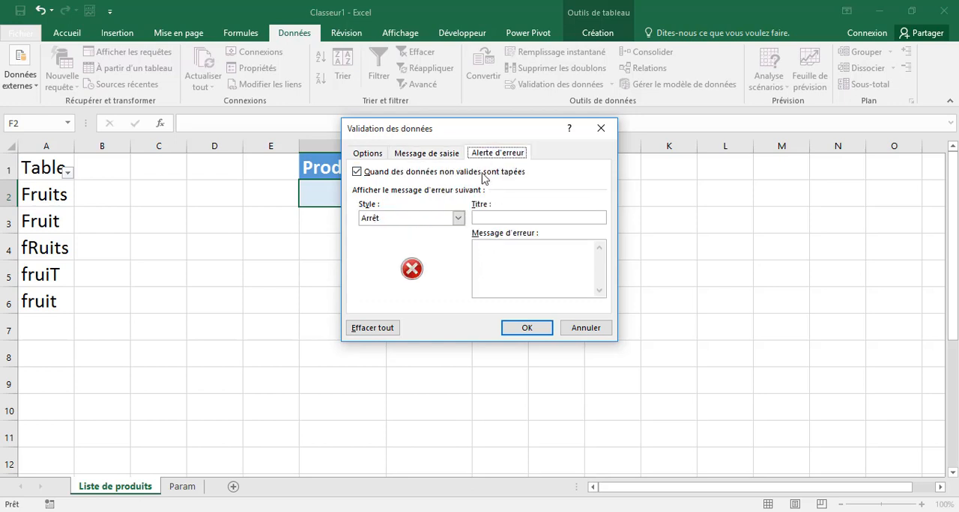
pyautogui.click(459, 219)
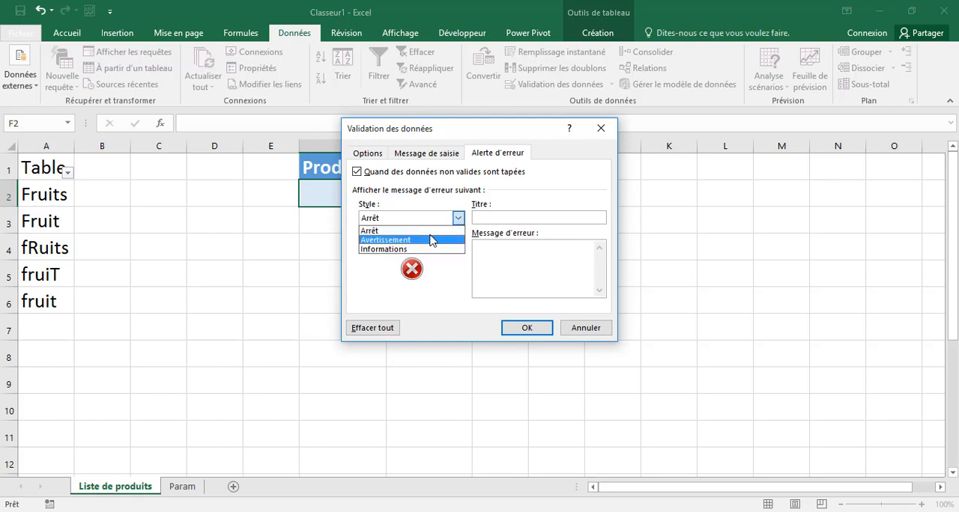
pyautogui.click(424, 232)
pyautogui.click(528, 217)
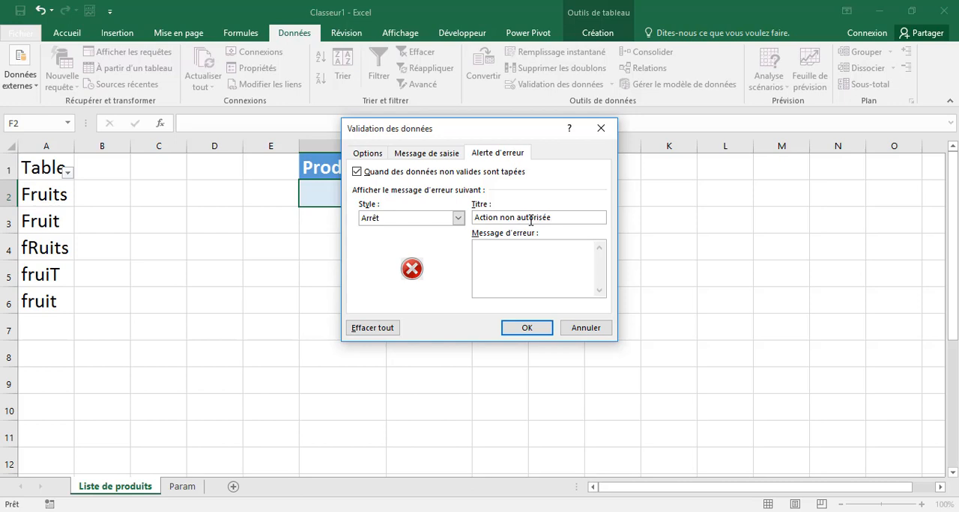
pyautogui.click(537, 272)
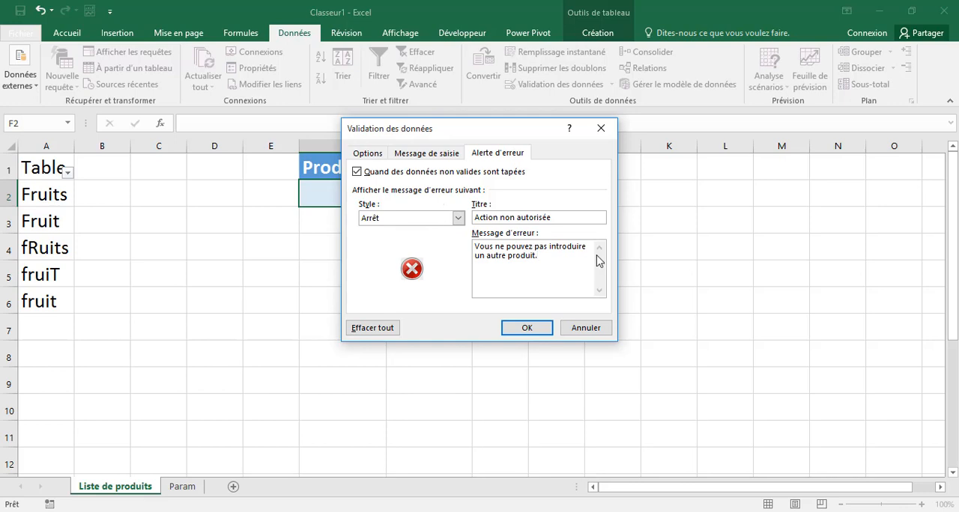
pyautogui.click(533, 331)
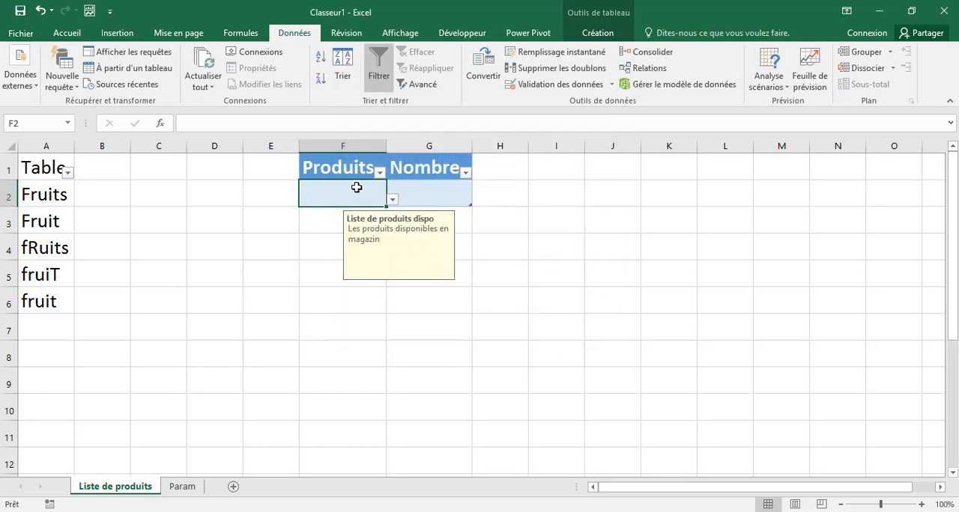
# Step: Review the validation criteria of cell F2, including its list source and in-cell drop-down option
pyautogui.click(551, 84)
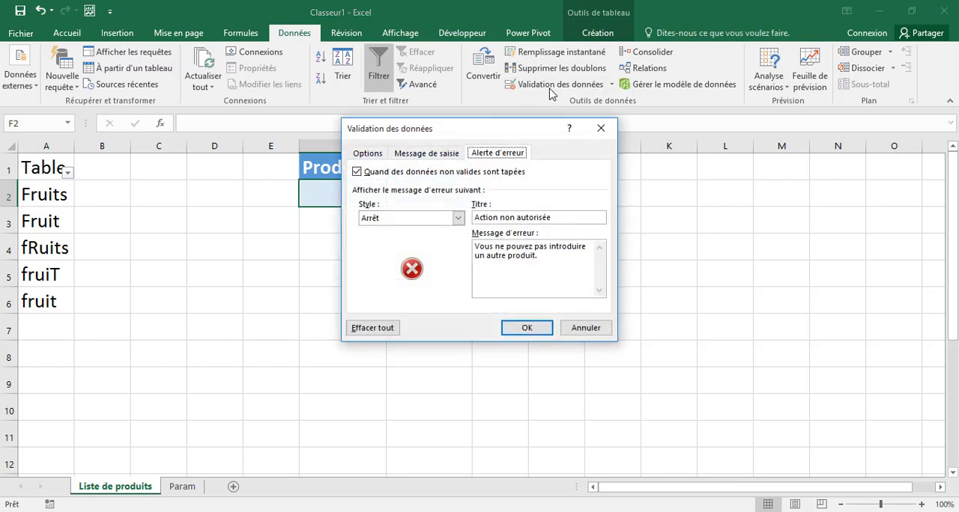
pyautogui.click(368, 153)
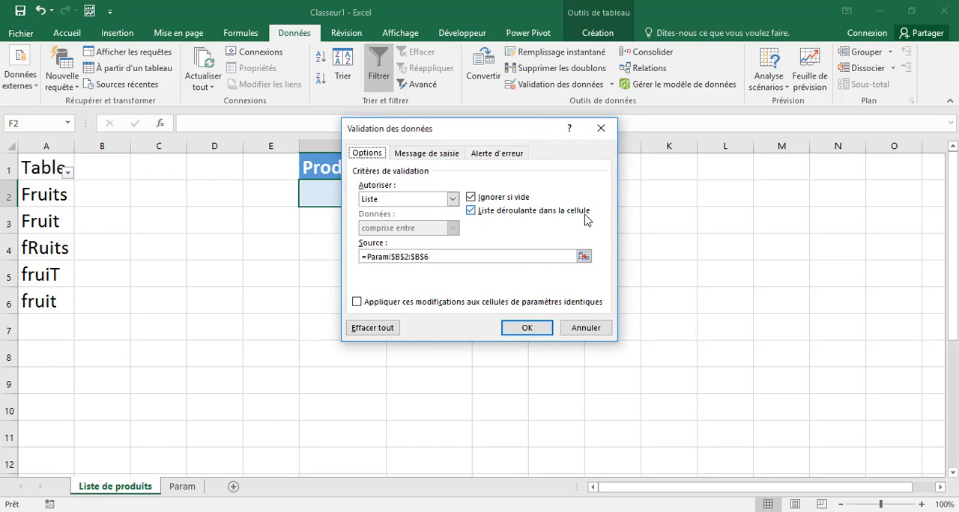
pyautogui.click(530, 330)
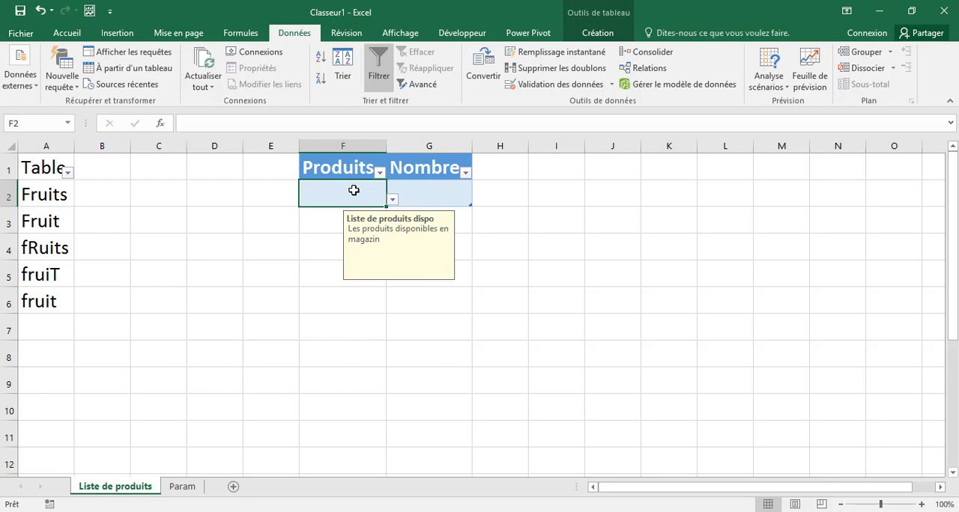
# Step: Try to enter Tomate in cell F2 to test the error alert, and cancel the entry
pyautogui.write('To')
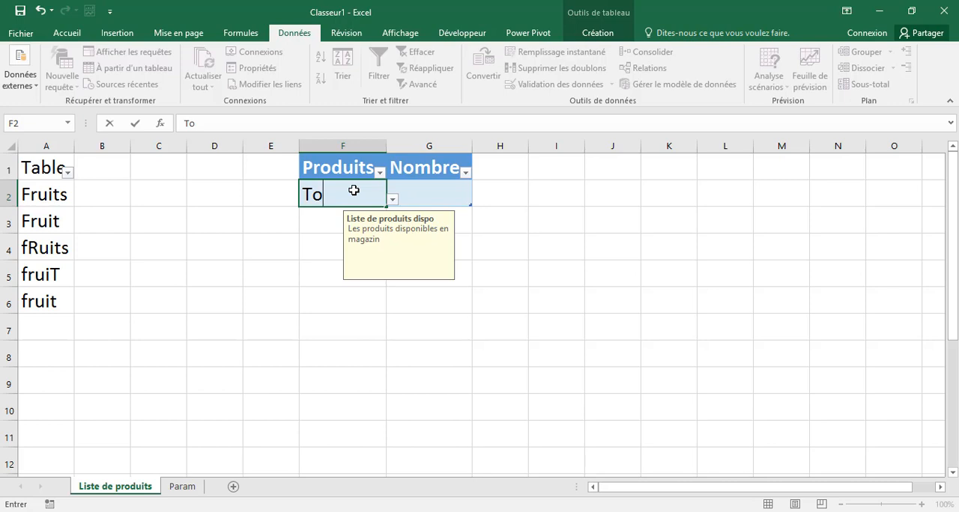
pyautogui.write(';ate')
pyautogui.press('BackSpace')
pyautogui.press('BackSpace')
pyautogui.press('BackSpace')
pyautogui.press('BackSpace')
pyautogui.write('mate')
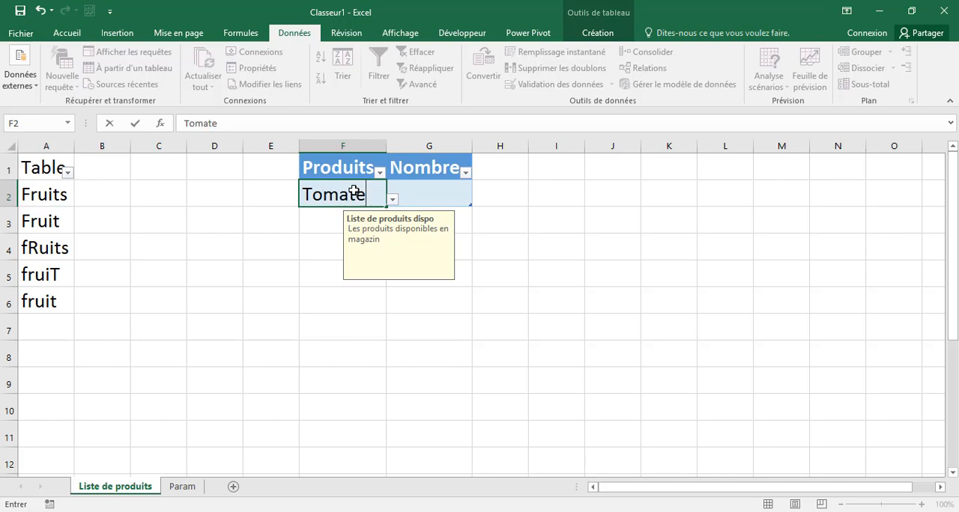
pyautogui.press('Return')
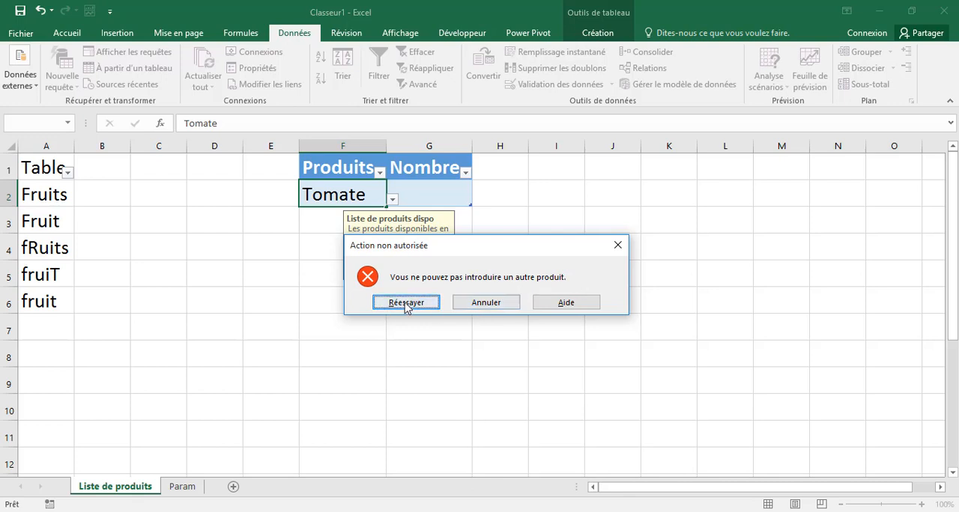
pyautogui.click(481, 302)
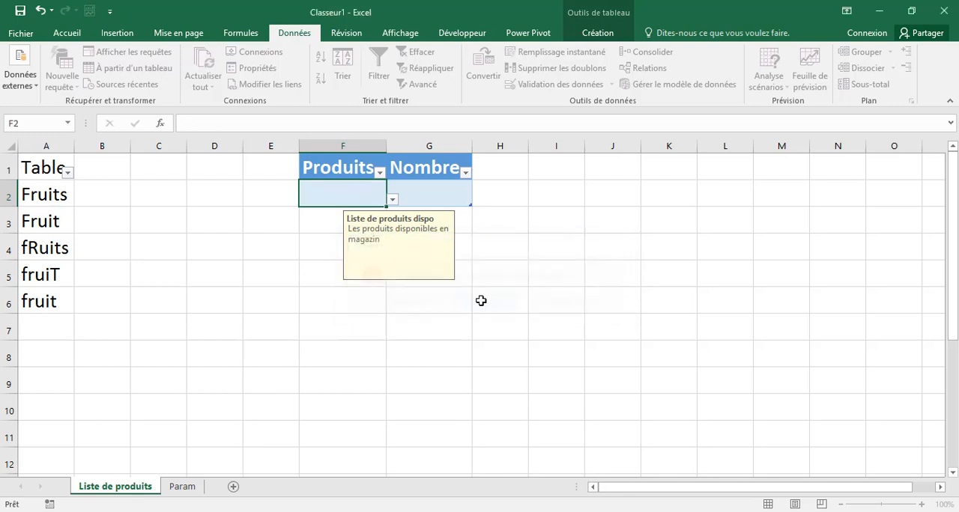
# Step: Choose Boissons from the drop-down list in cell F2 and move to cell F3
pyautogui.click(392, 199)
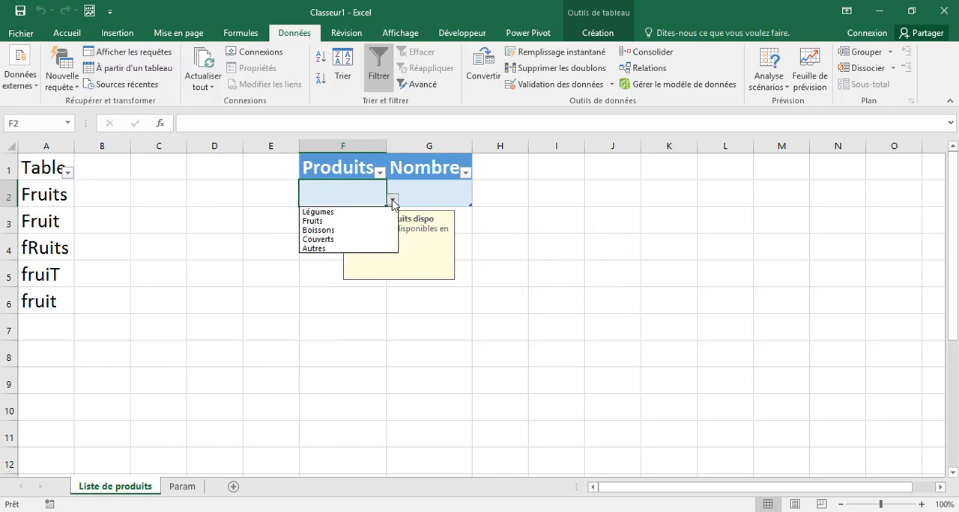
pyautogui.click(341, 230)
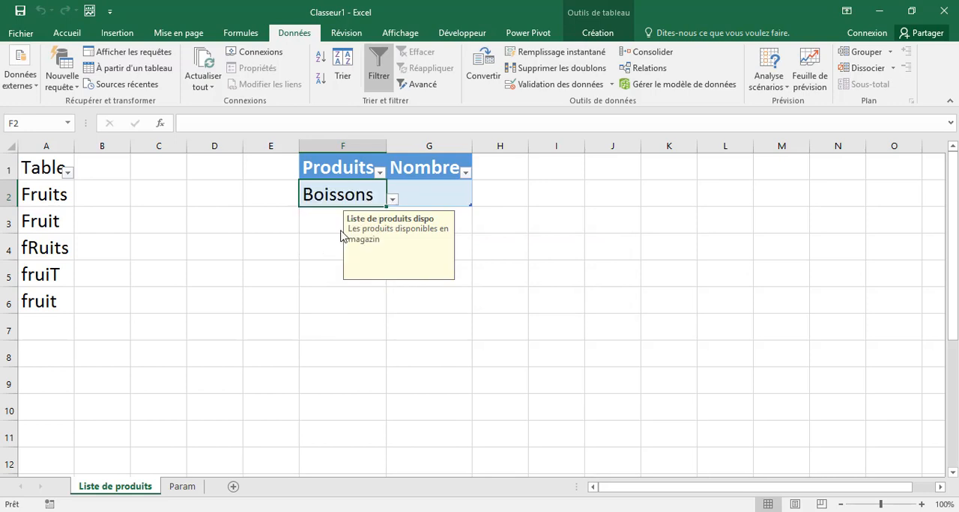
pyautogui.click(428, 194)
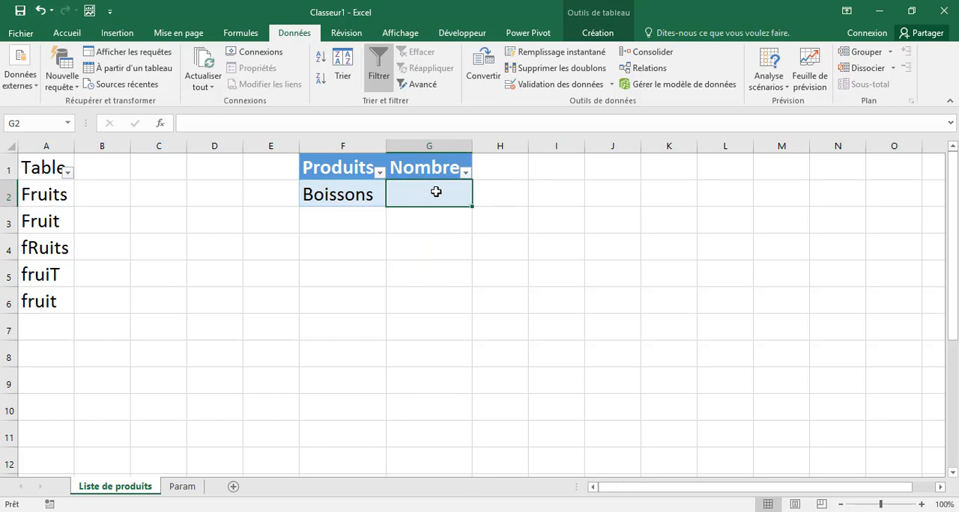
pyautogui.press('Return')
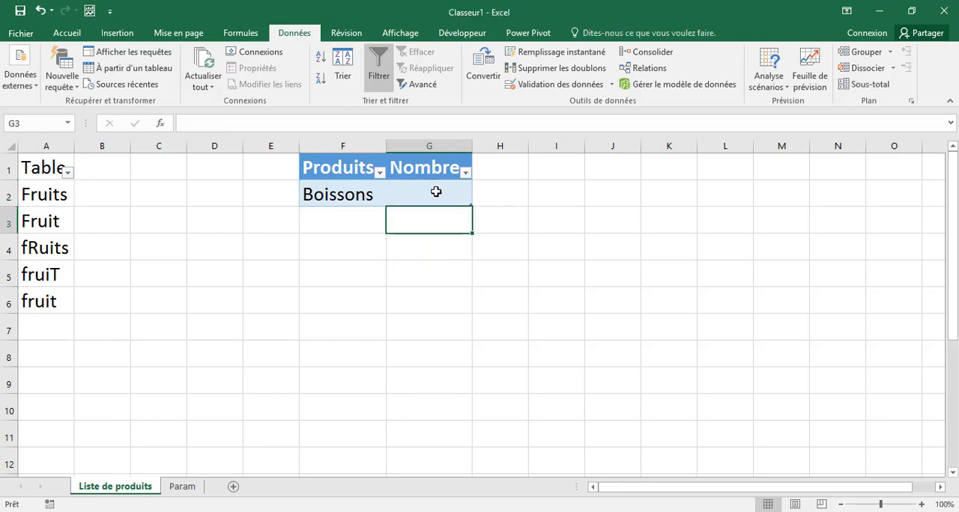
pyautogui.press('Left')
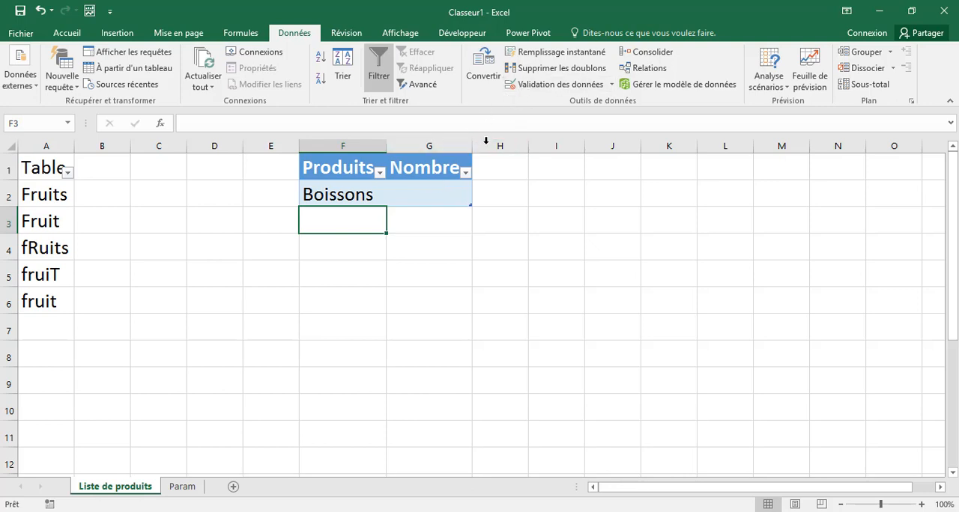
# Step: Check the source product list on the Param sheet and return to the Liste de produits sheet
pyautogui.click(182, 487)
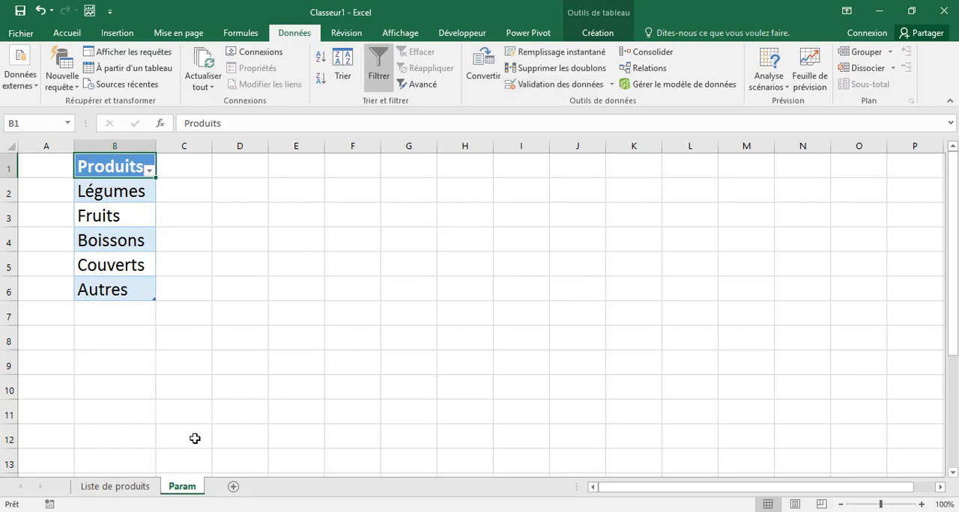
pyautogui.click(139, 492)
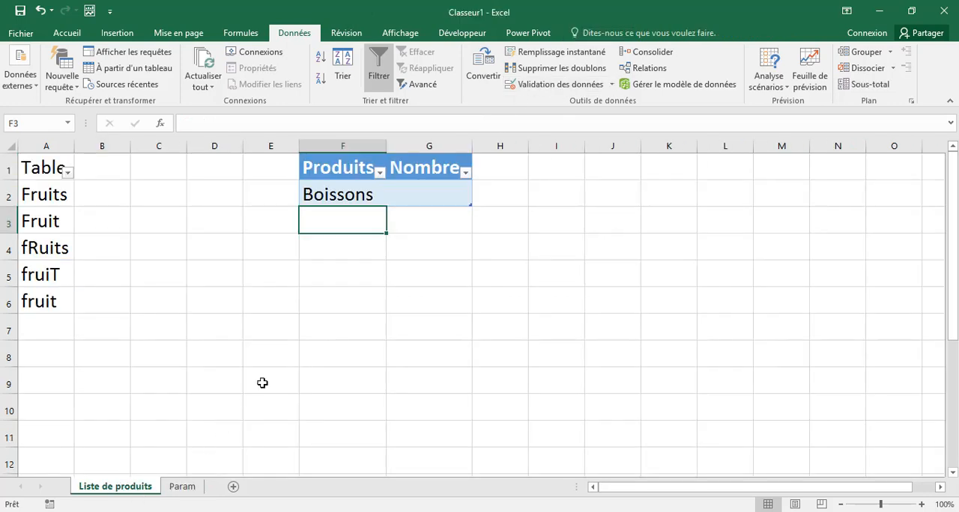